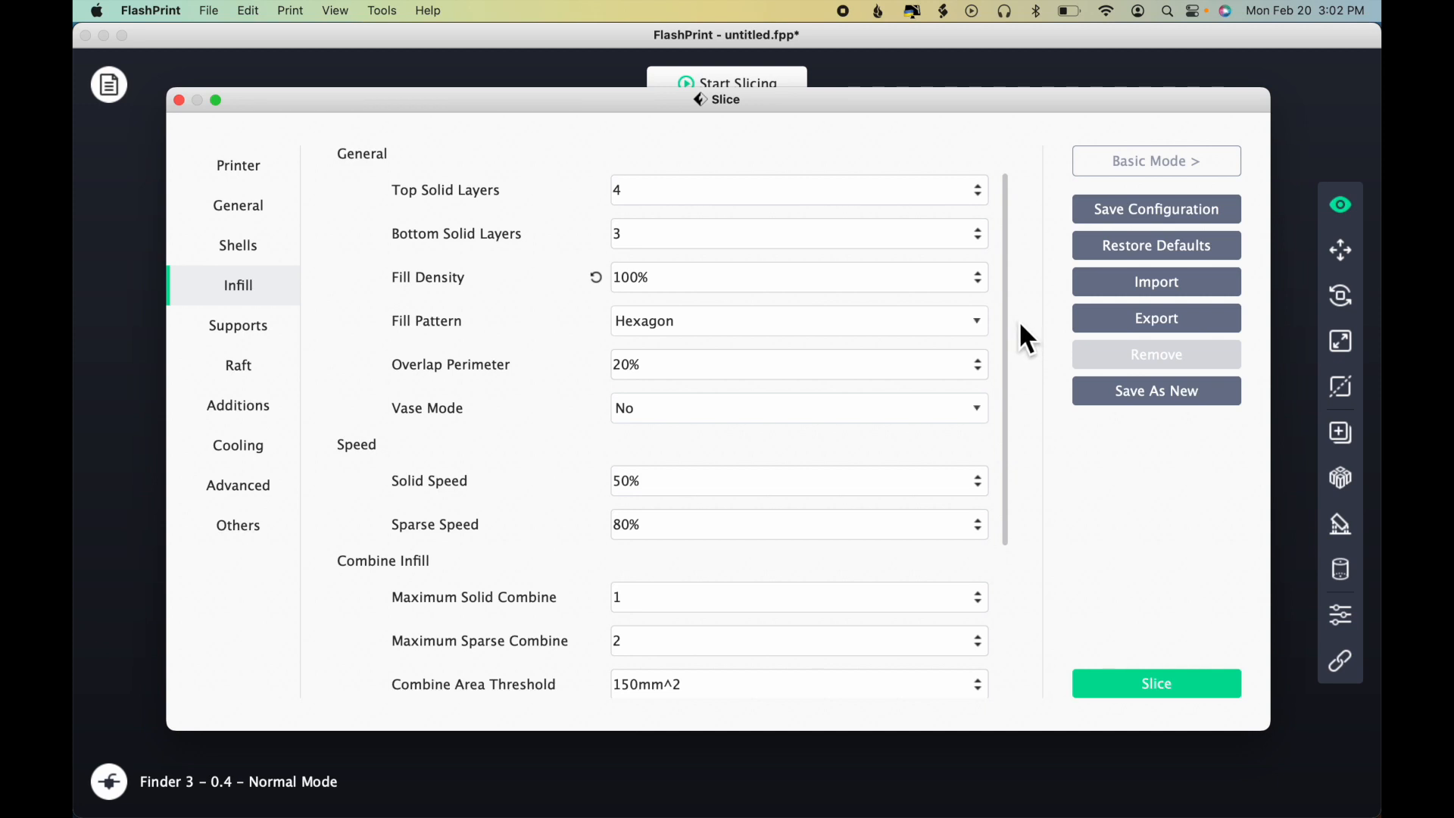
# Slice the full-size lighthouse model and check its estimated print time and material in the slice preview, then close the preview.
pyautogui.click(1139, 683)
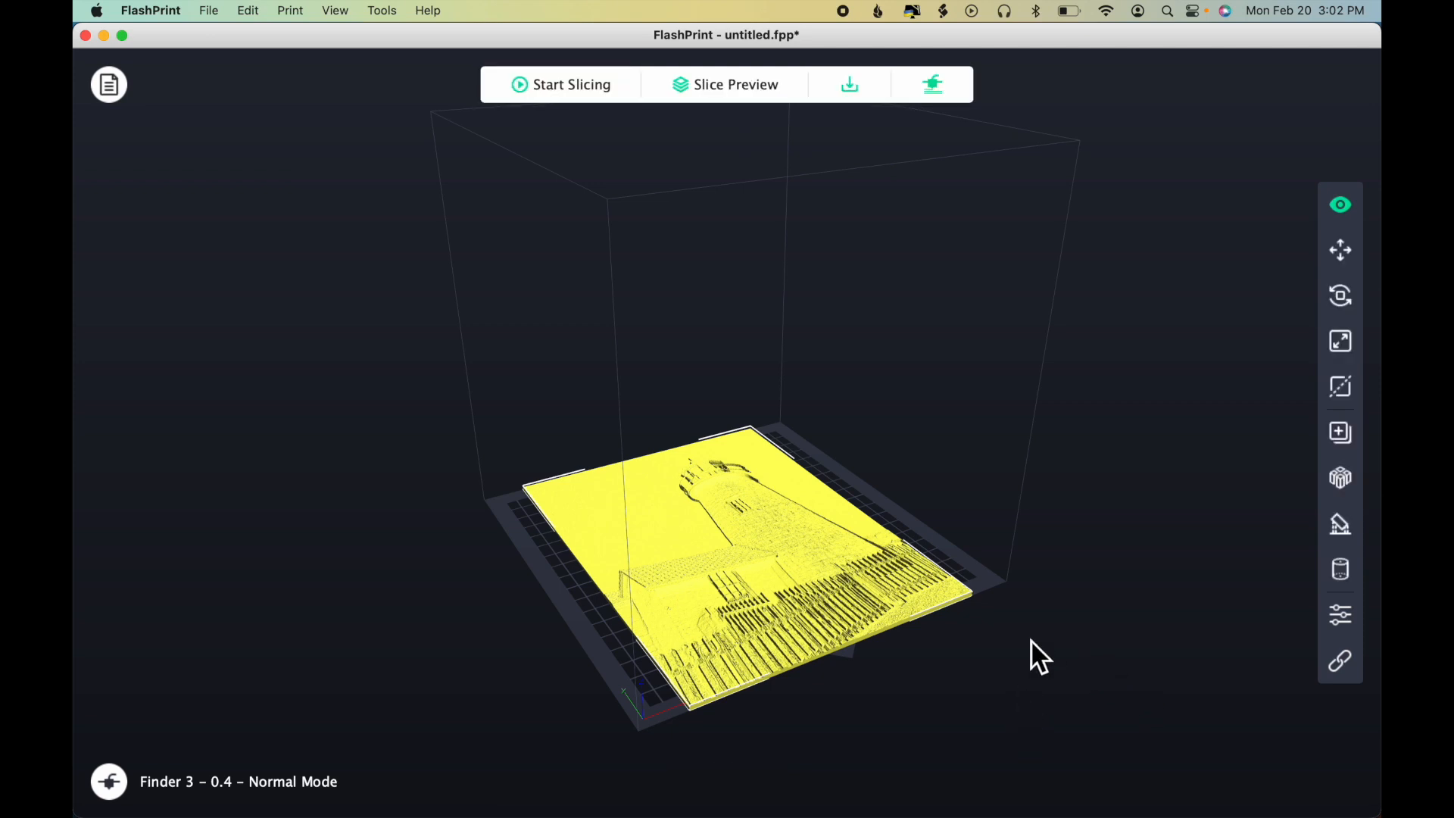
pyautogui.click(740, 88)
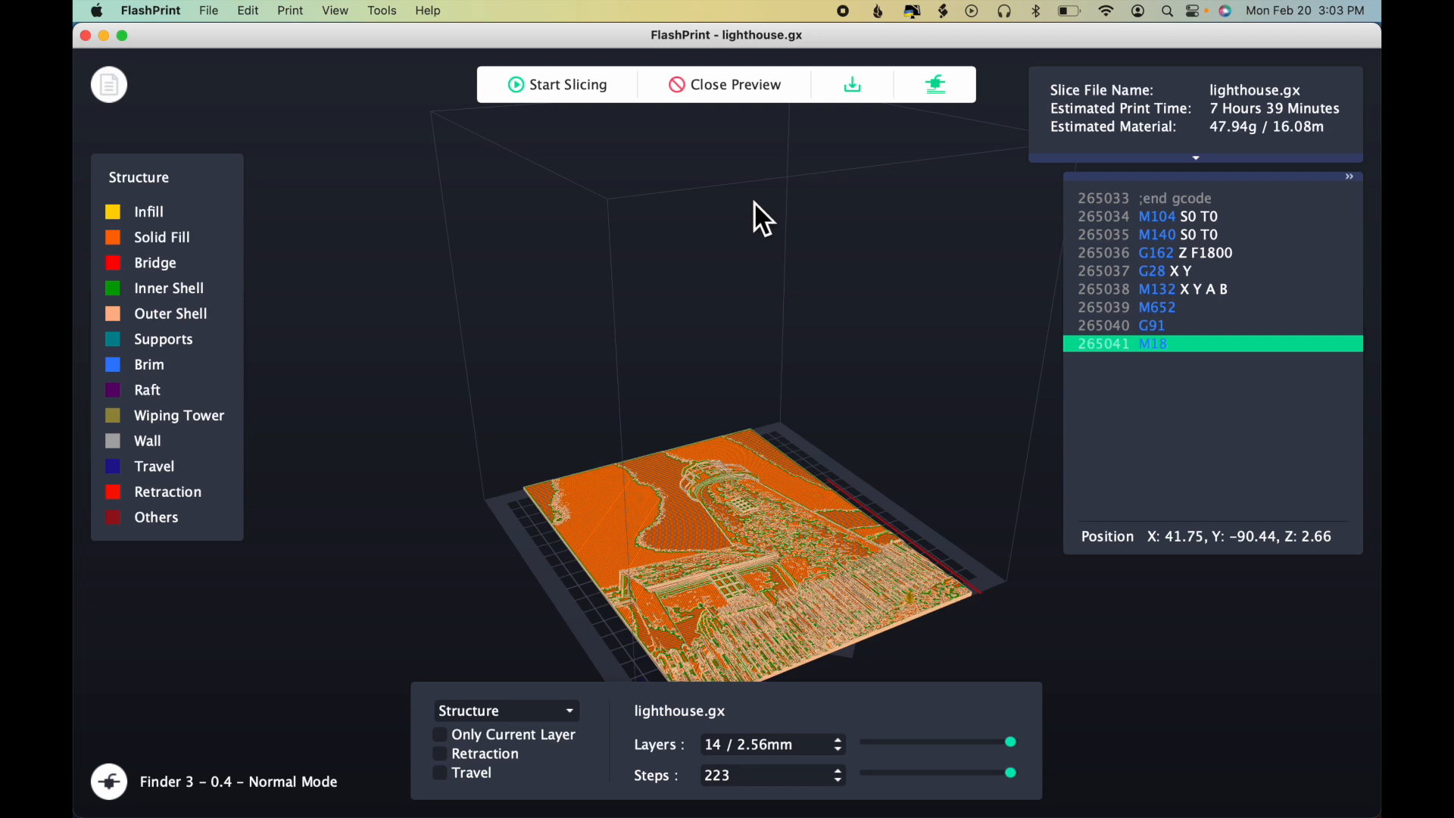
pyautogui.click(733, 92)
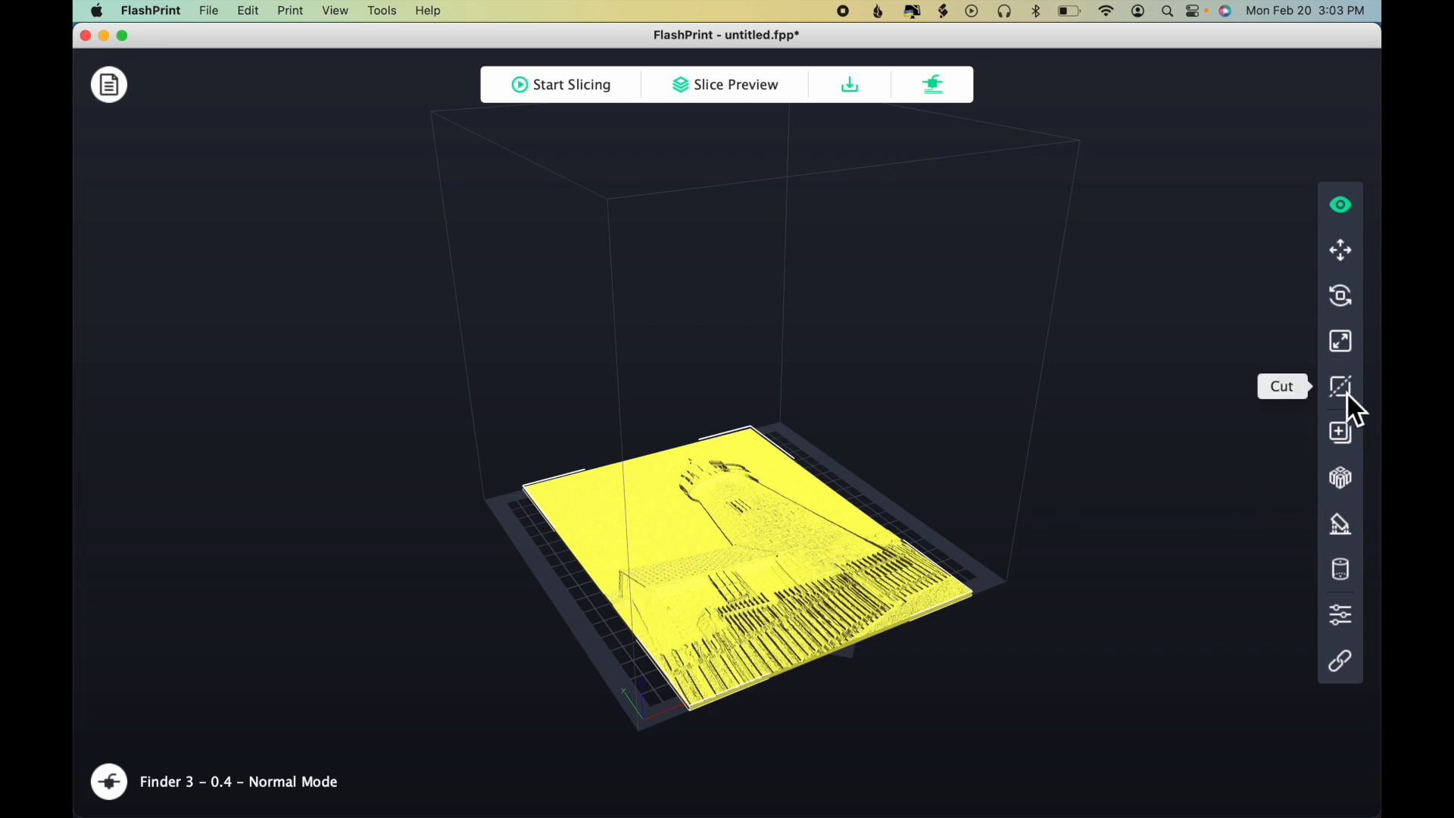
# Turn off uniform scaling and scale the lighthouse model to 50% in X and Y only.
pyautogui.click(1347, 352)
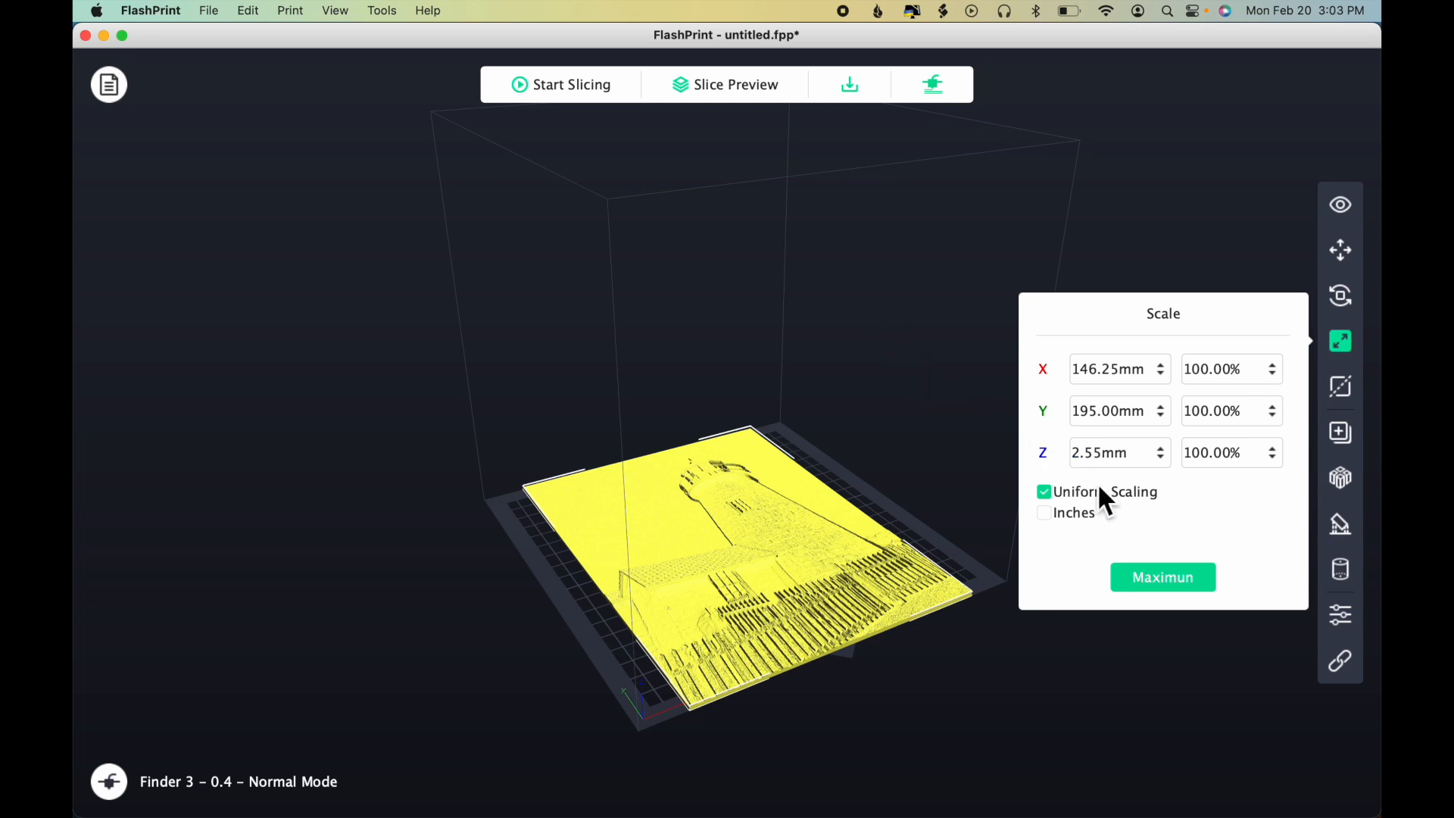
pyautogui.click(1046, 494)
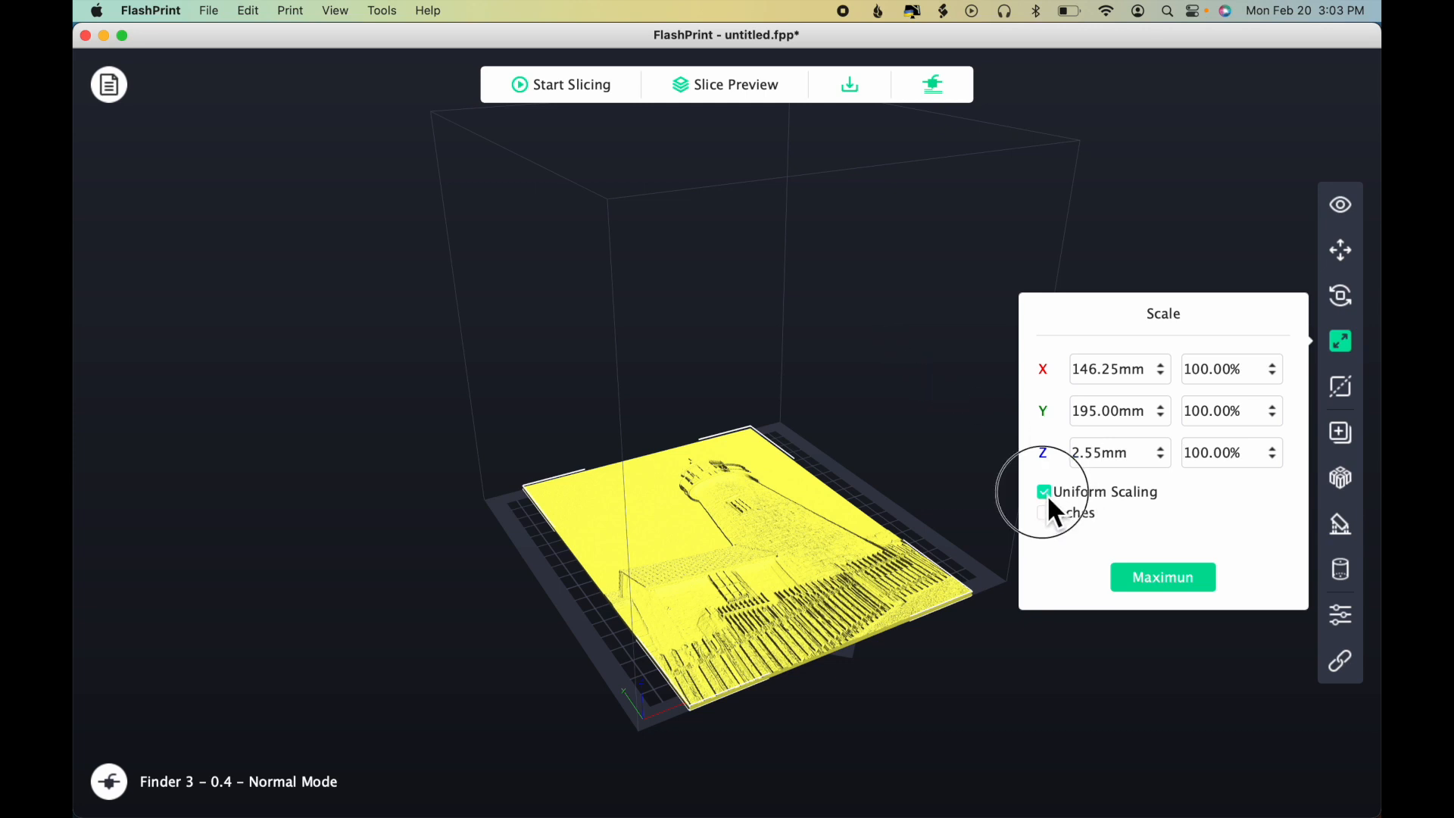
pyautogui.doubleClick(1217, 376)
pyautogui.write('50')
pyautogui.doubleClick(1212, 416)
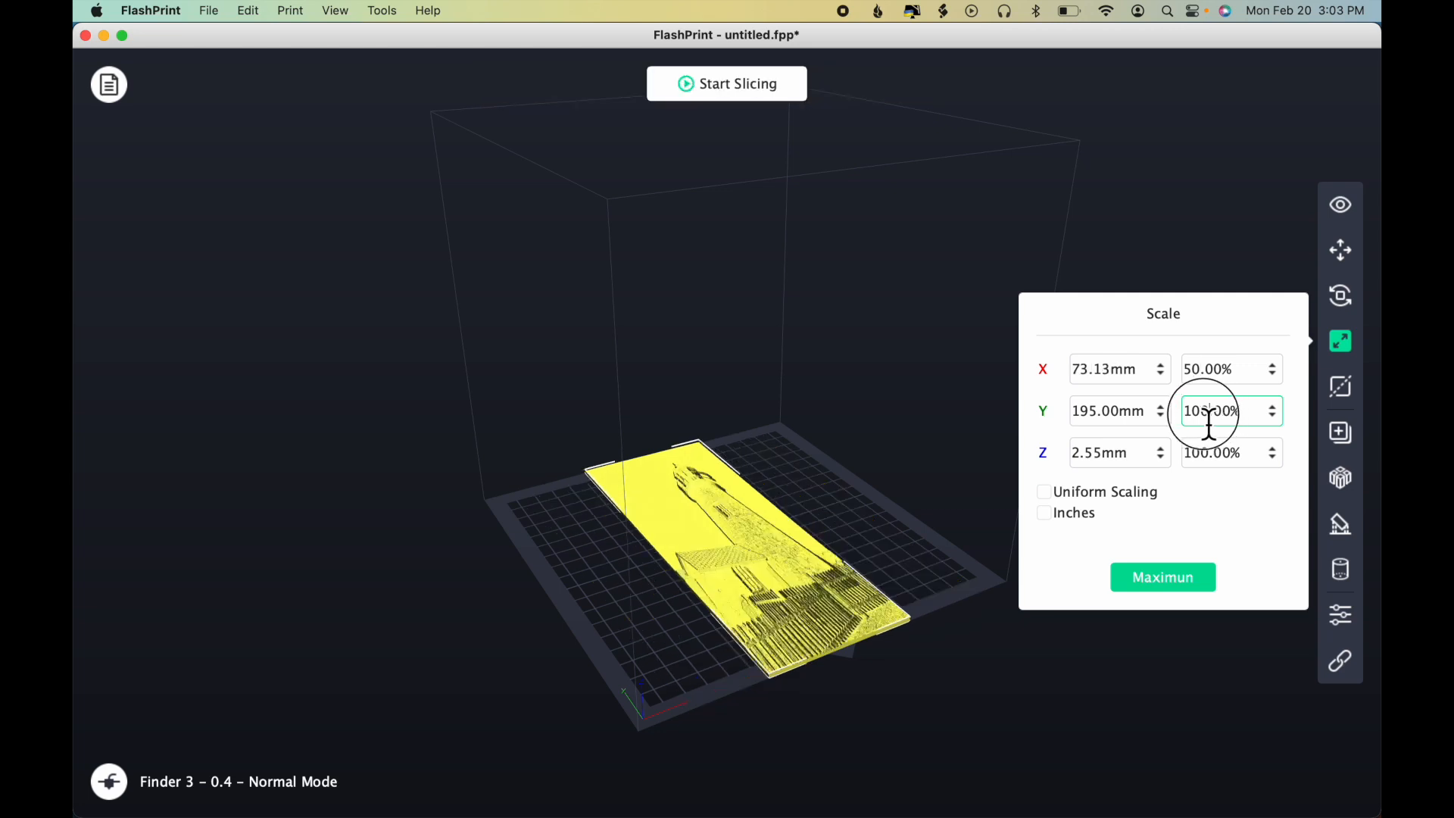
pyautogui.write('50')
pyautogui.press('Return')
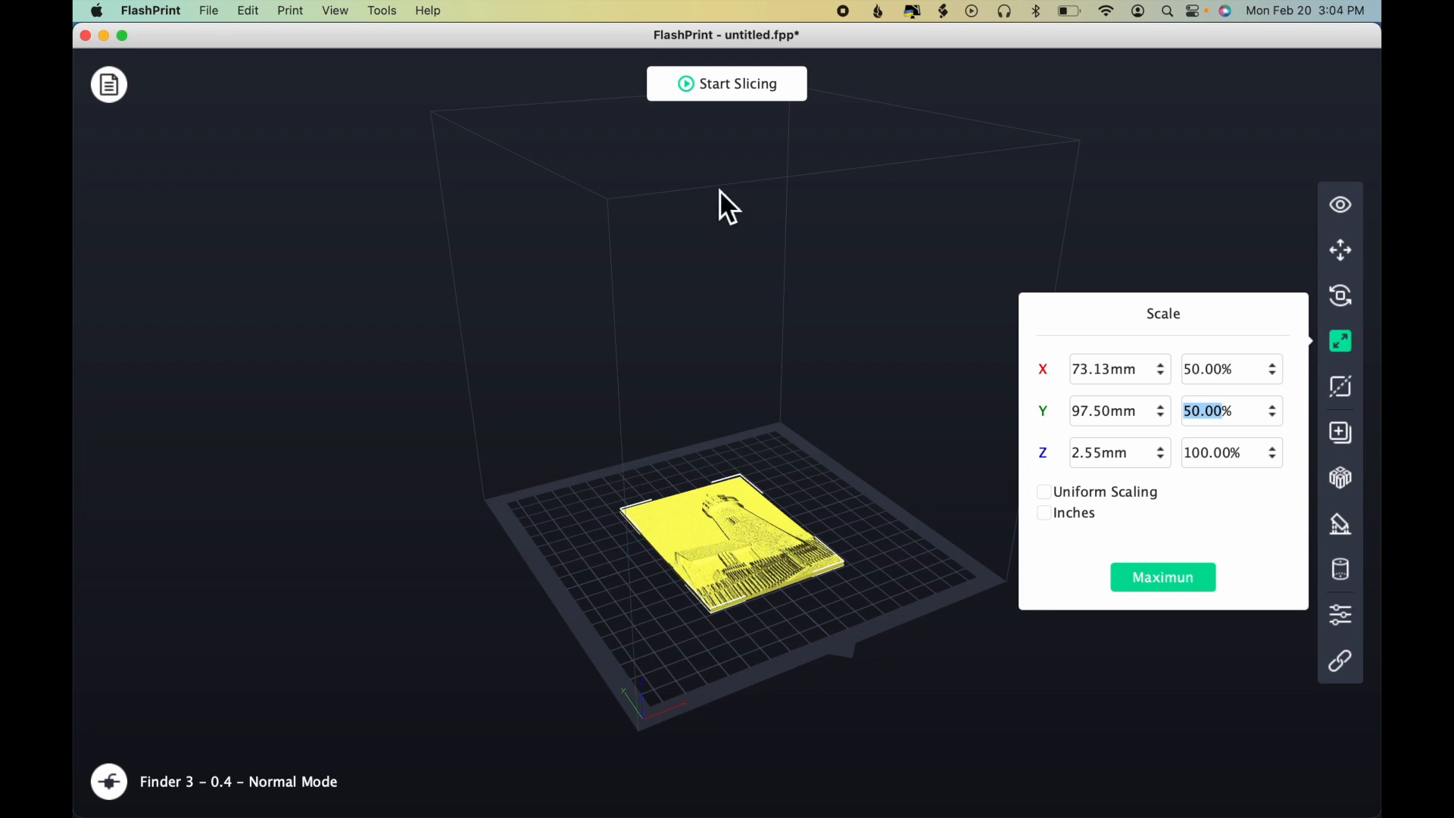
pyautogui.click(1346, 347)
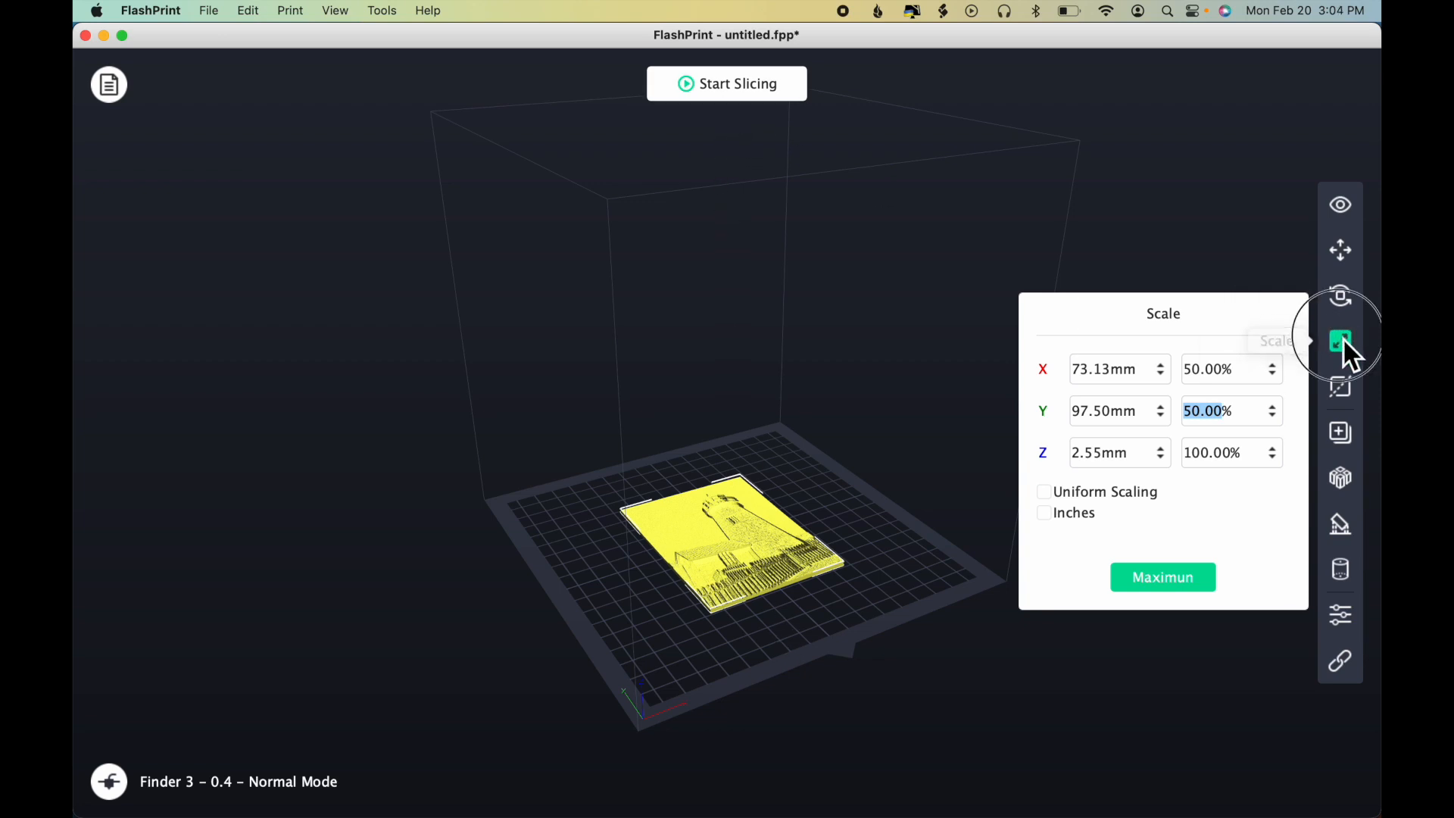
# Slice the reduced lighthouse model with the same settings, review its print estimates in the slice preview, and close the preview.
pyautogui.click(772, 80)
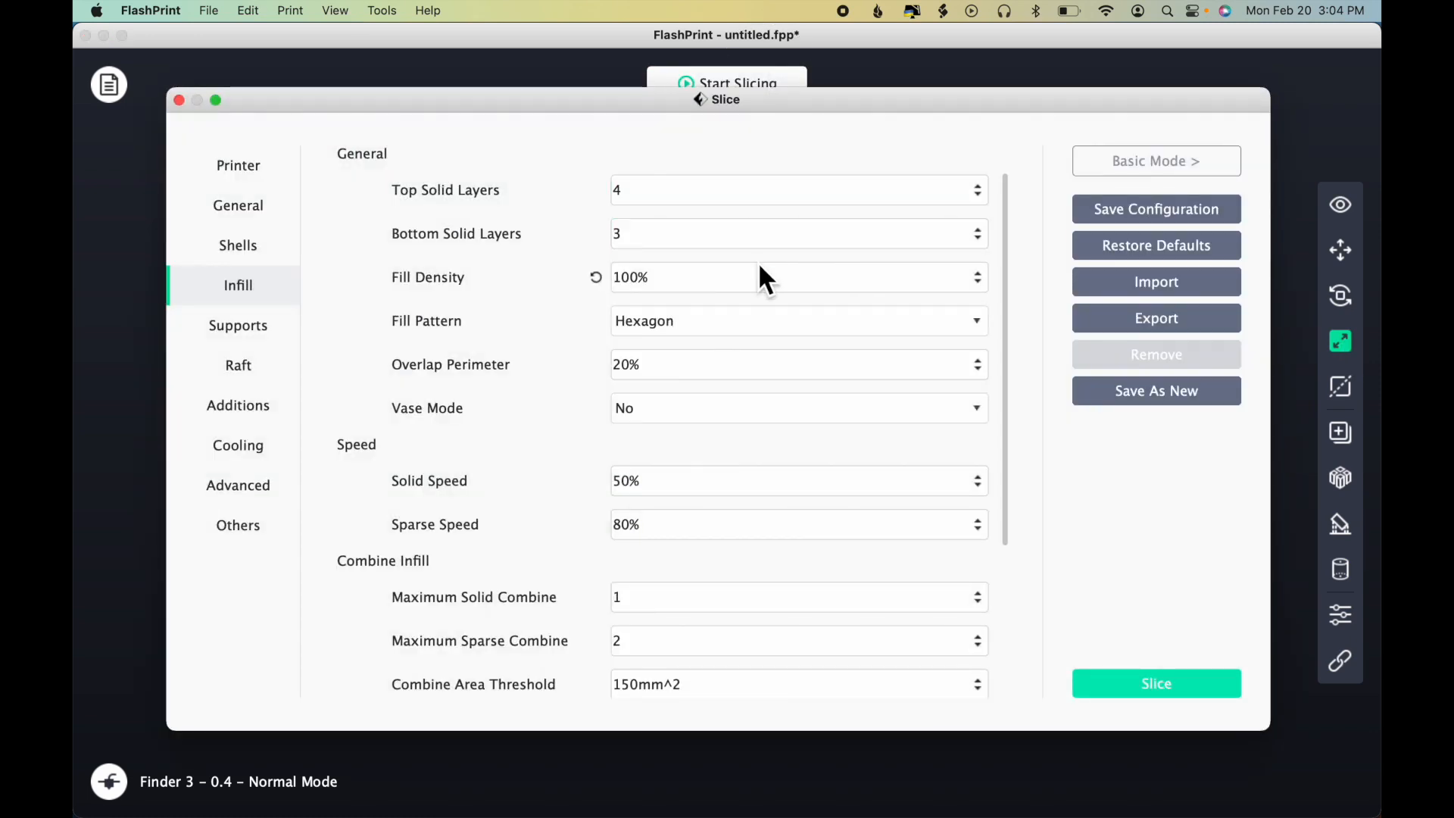
pyautogui.click(1134, 679)
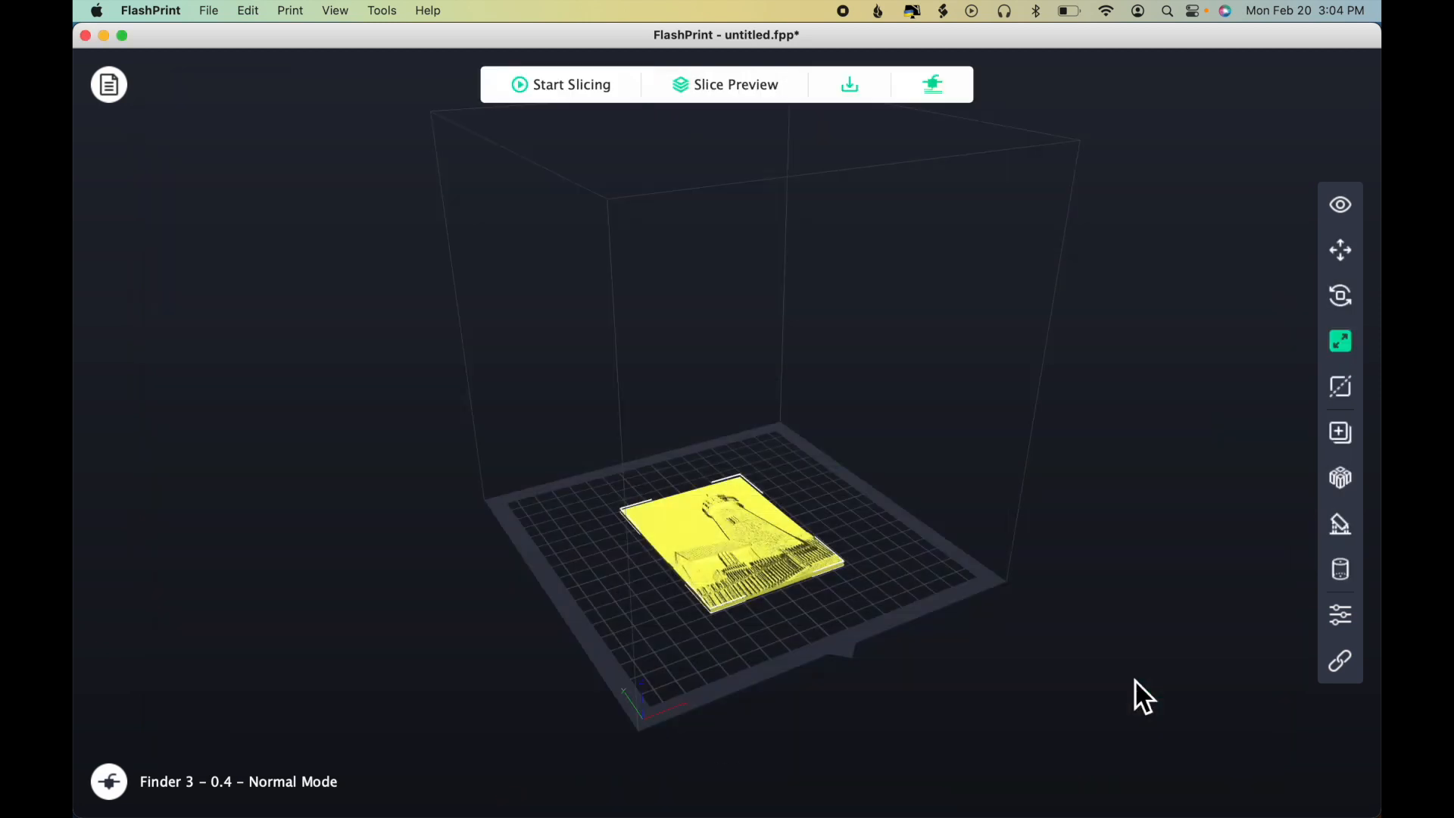
pyautogui.click(742, 84)
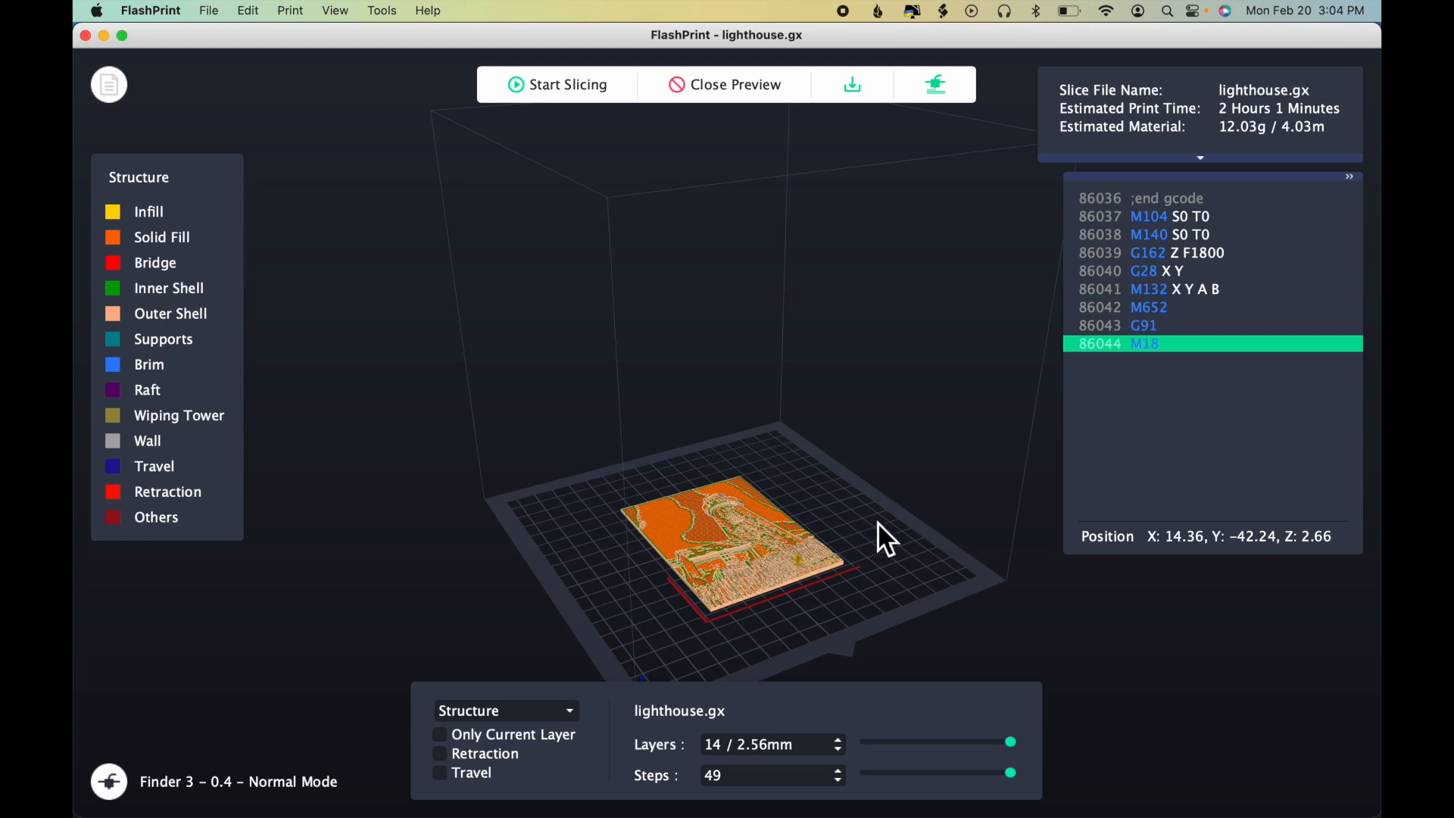
pyautogui.click(739, 86)
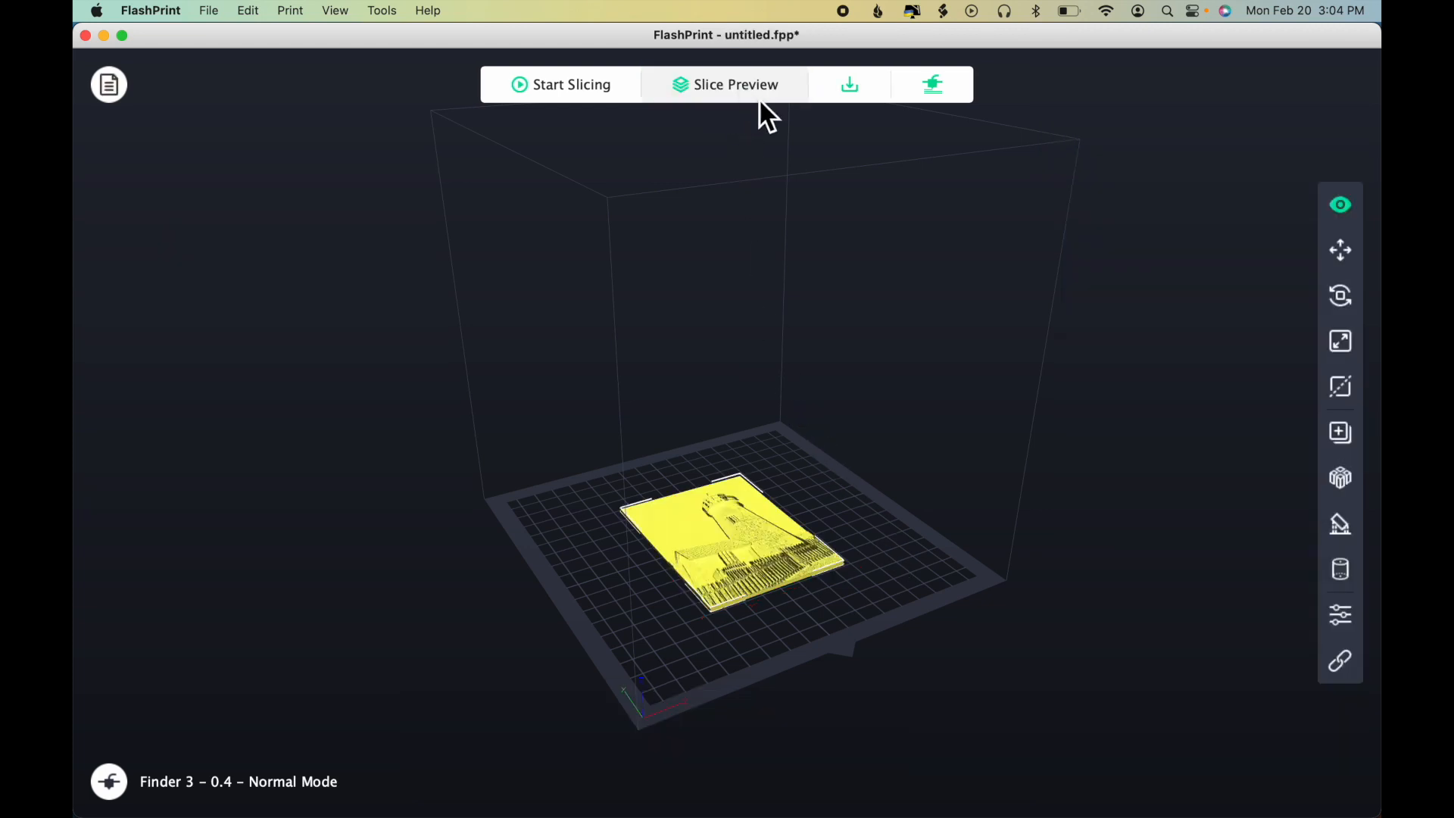
# Rotate the lighthouse model 90° about the X axis so it stands upright on the build plate.
pyautogui.click(1343, 299)
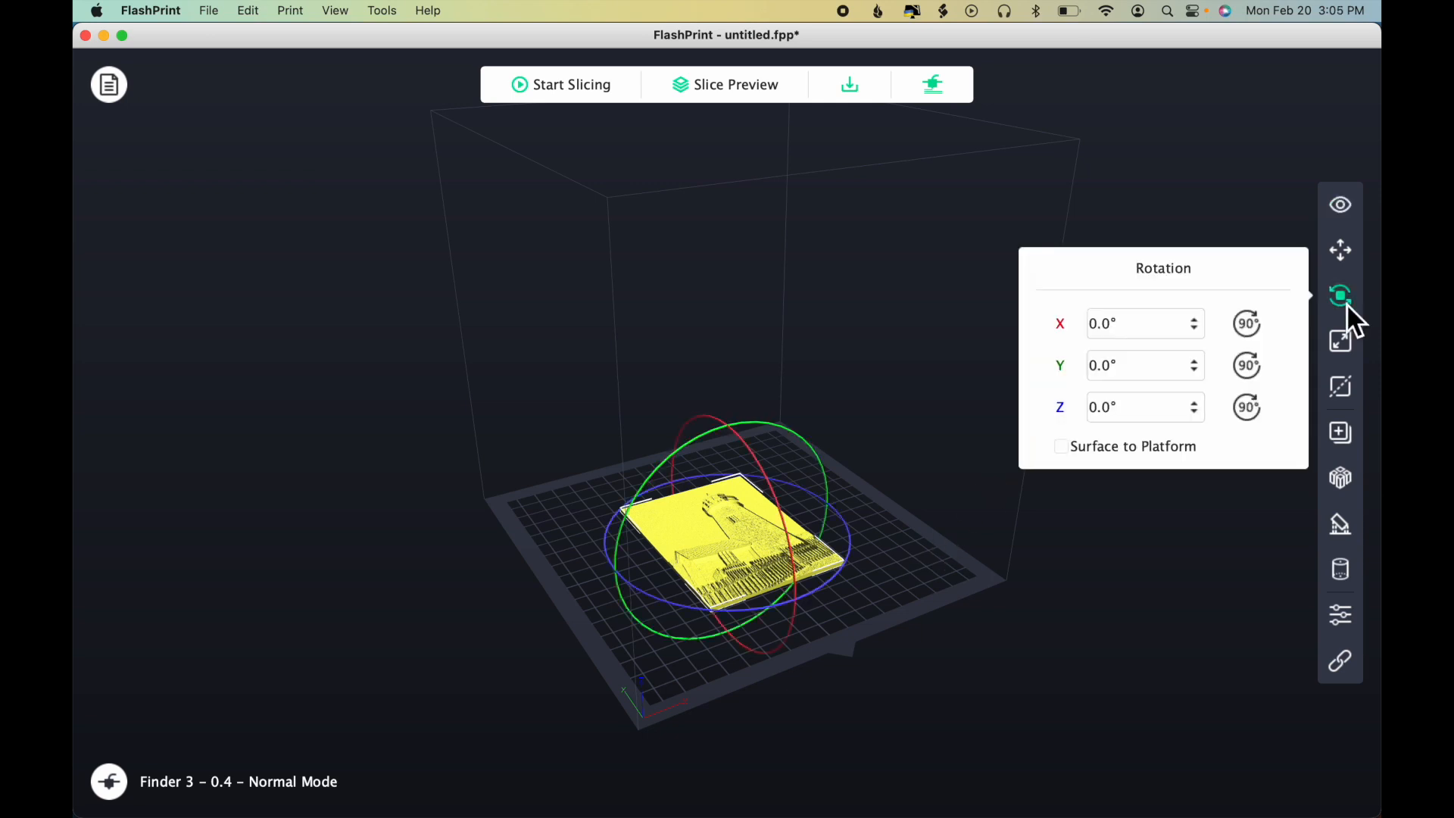
pyautogui.click(1250, 325)
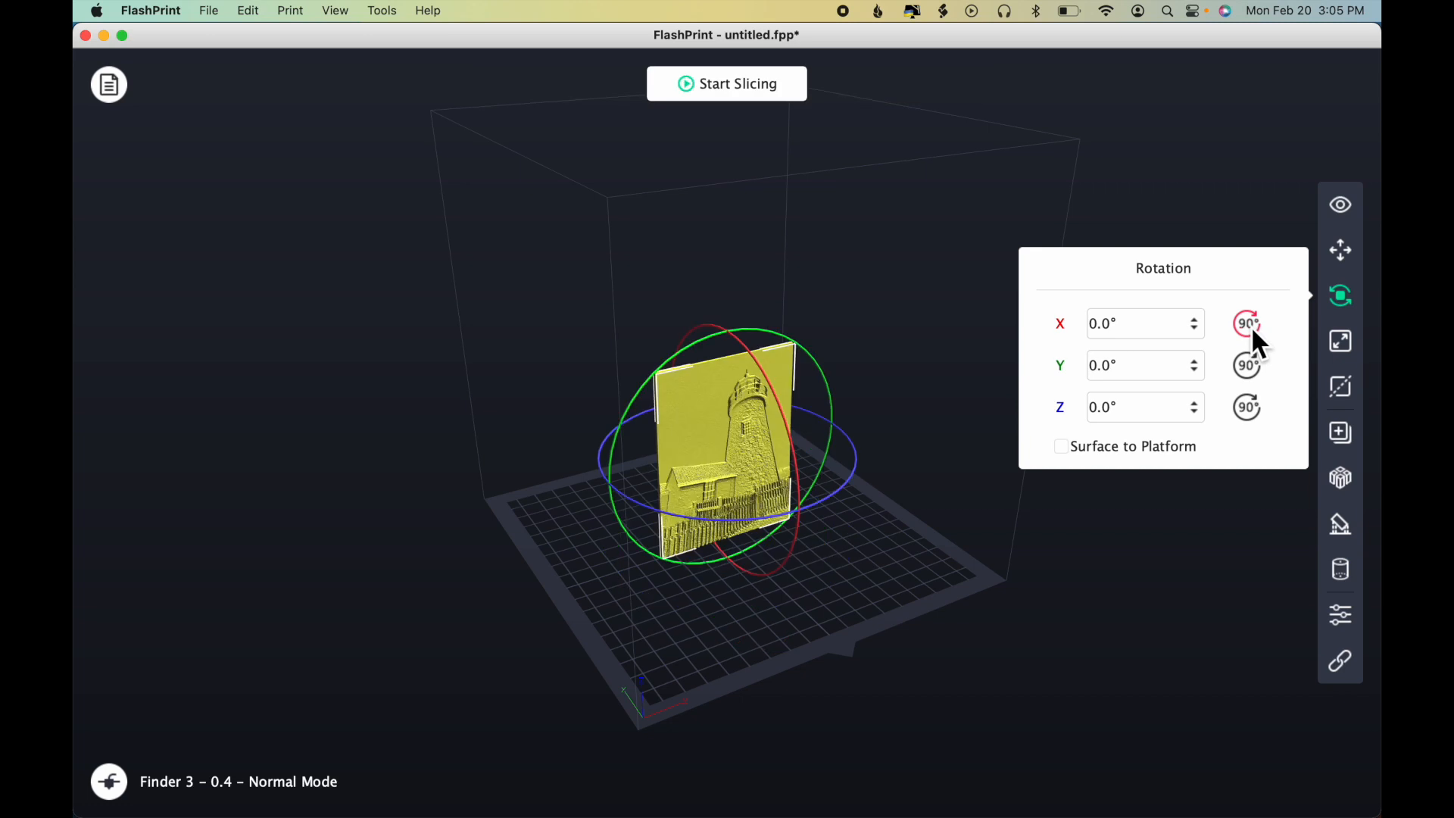
pyautogui.click(1343, 301)
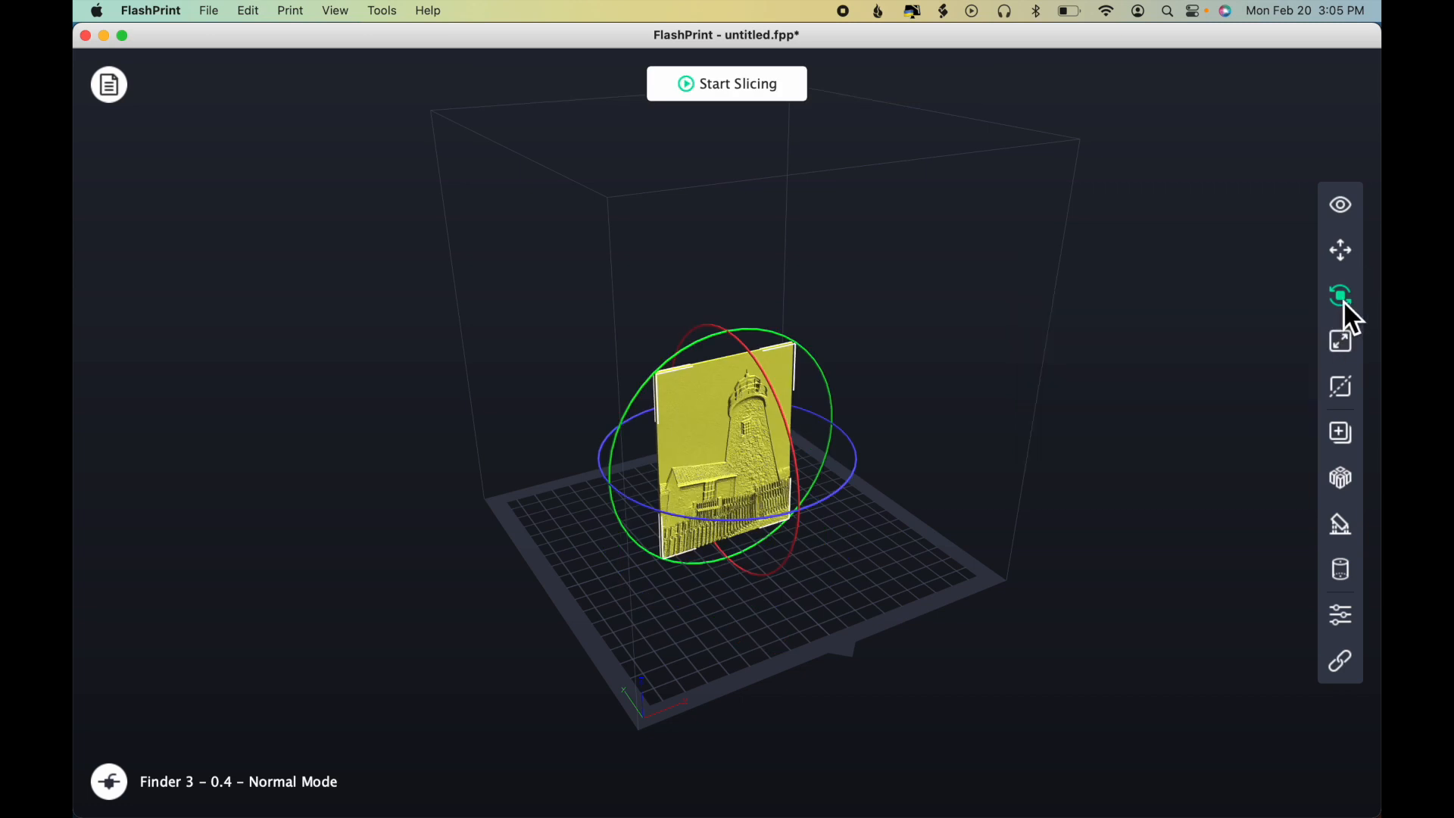
# Enable the raft in the slicing settings for the upright model.
pyautogui.click(757, 87)
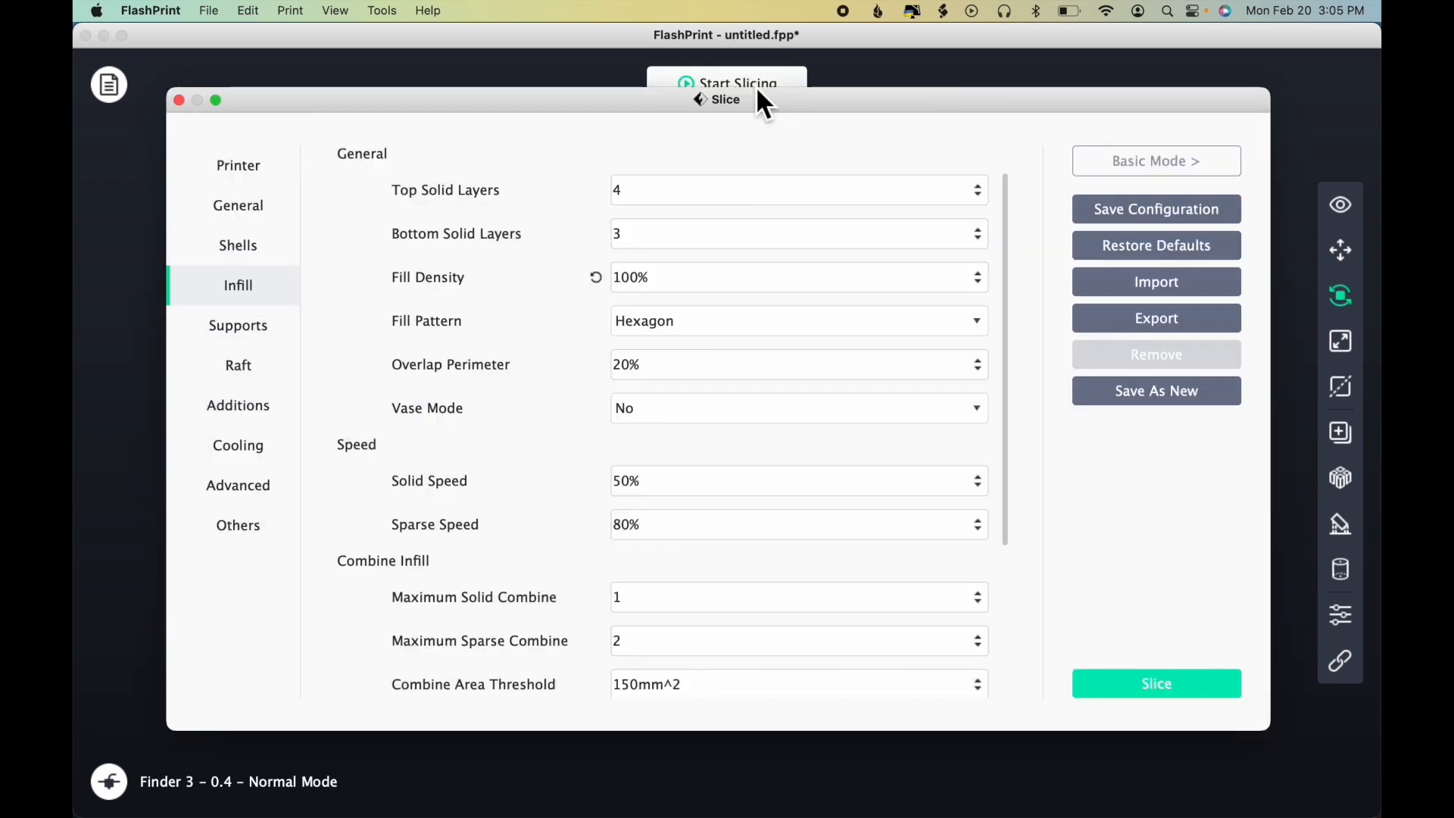
pyautogui.click(239, 366)
pyautogui.click(634, 189)
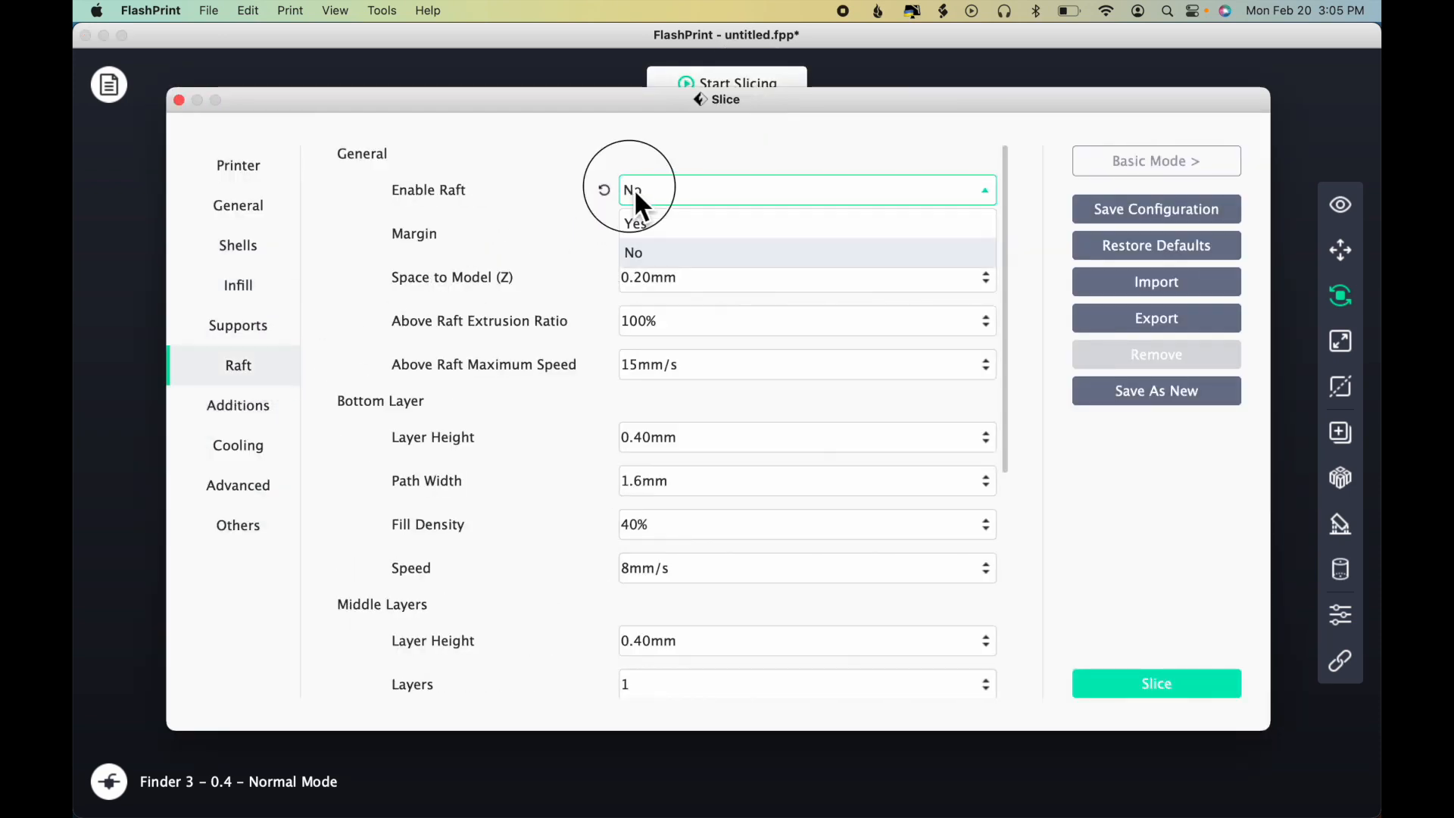
pyautogui.click(651, 226)
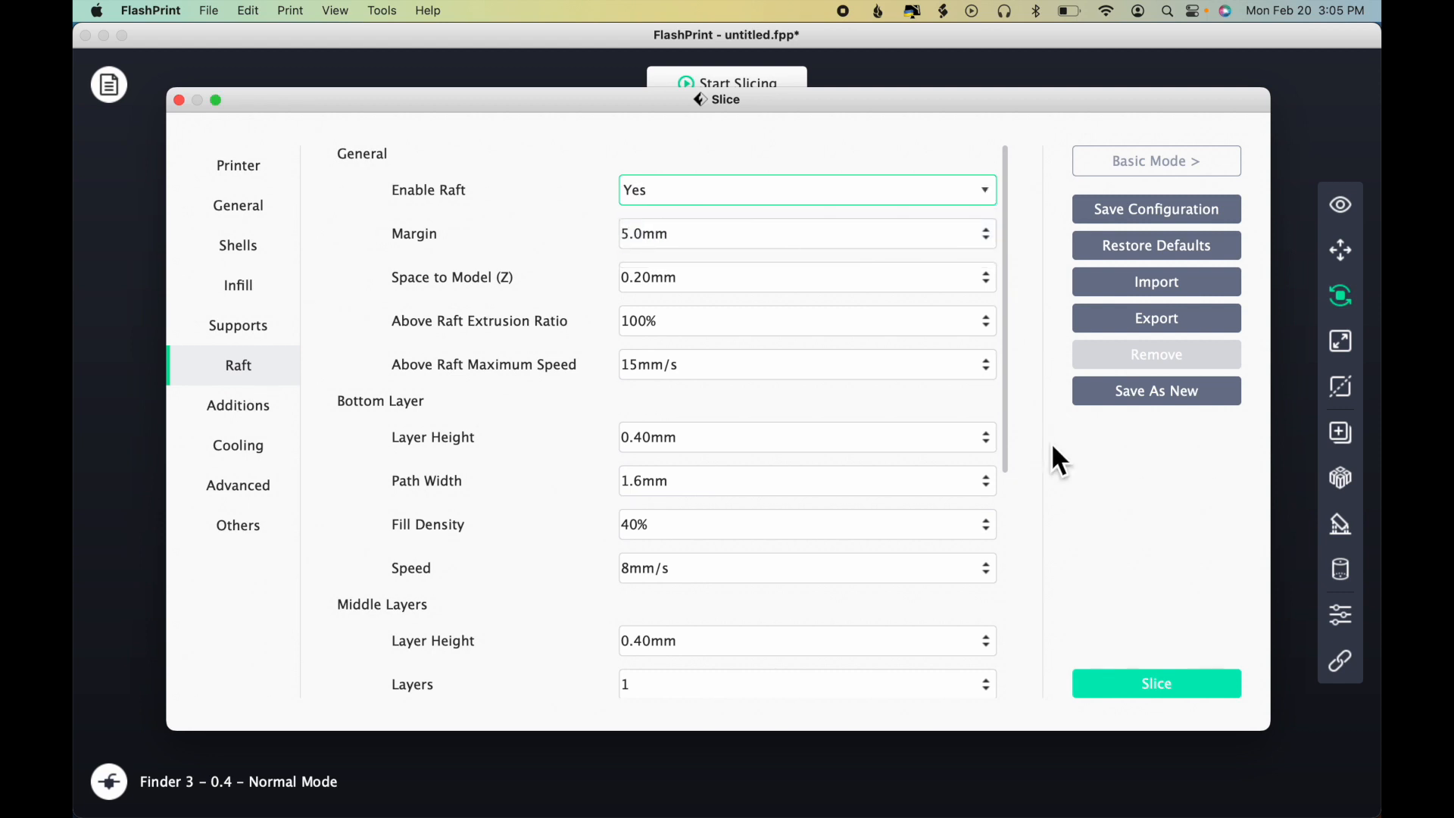
# Slice the upright model with its raft, inspect the slice preview and print estimates, and close the preview.
pyautogui.click(1133, 677)
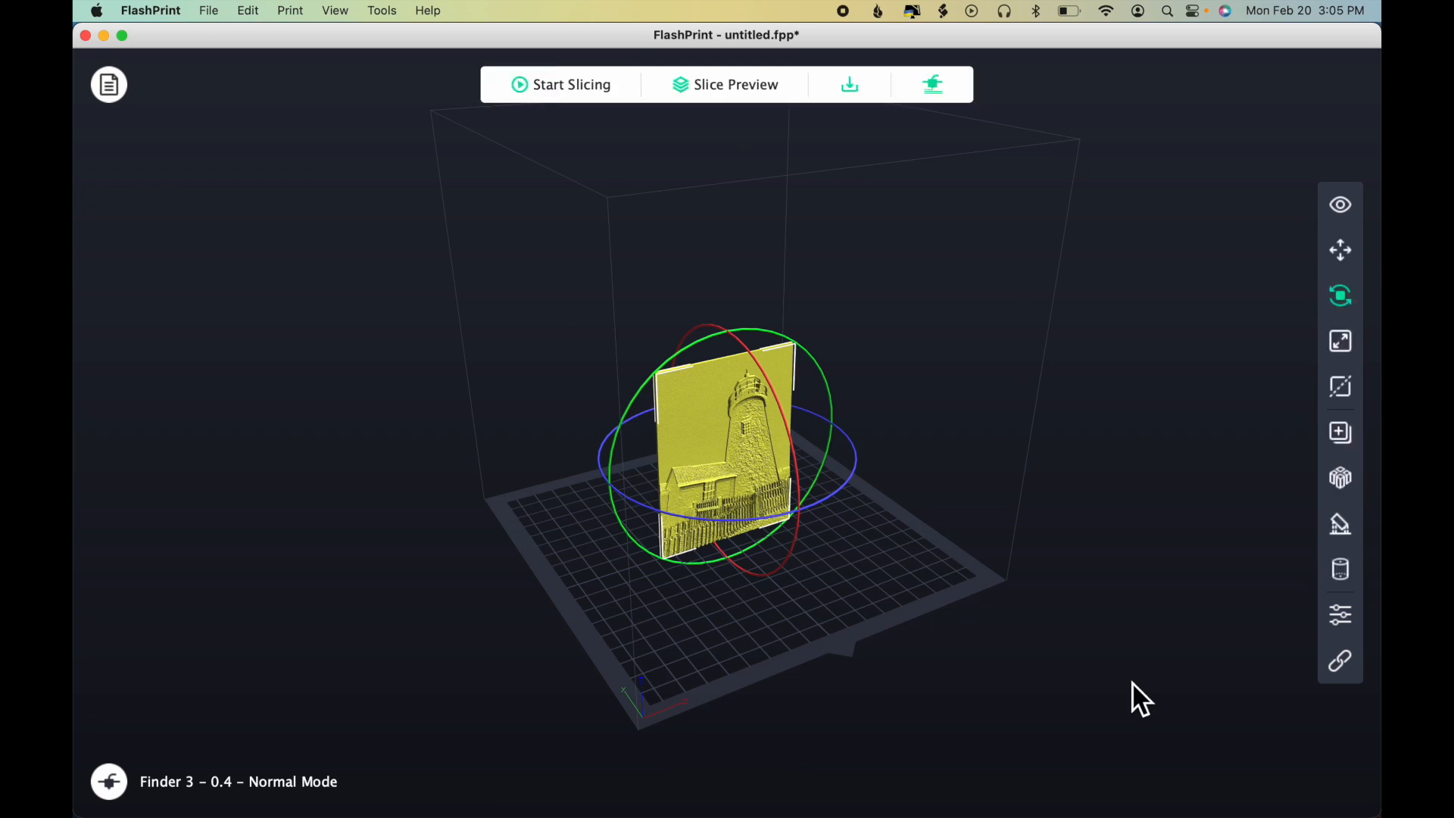
pyautogui.click(716, 88)
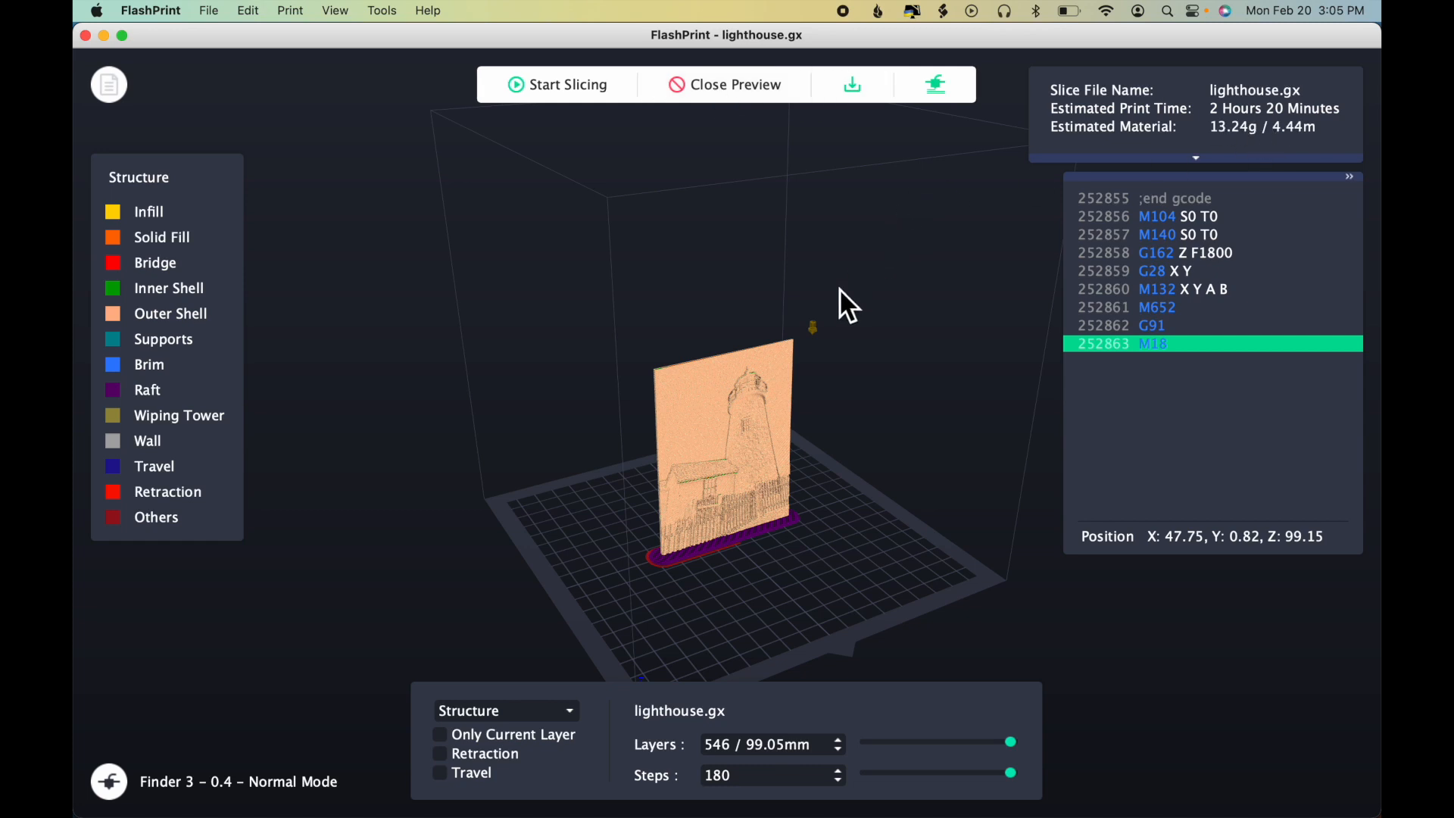
pyautogui.click(764, 88)
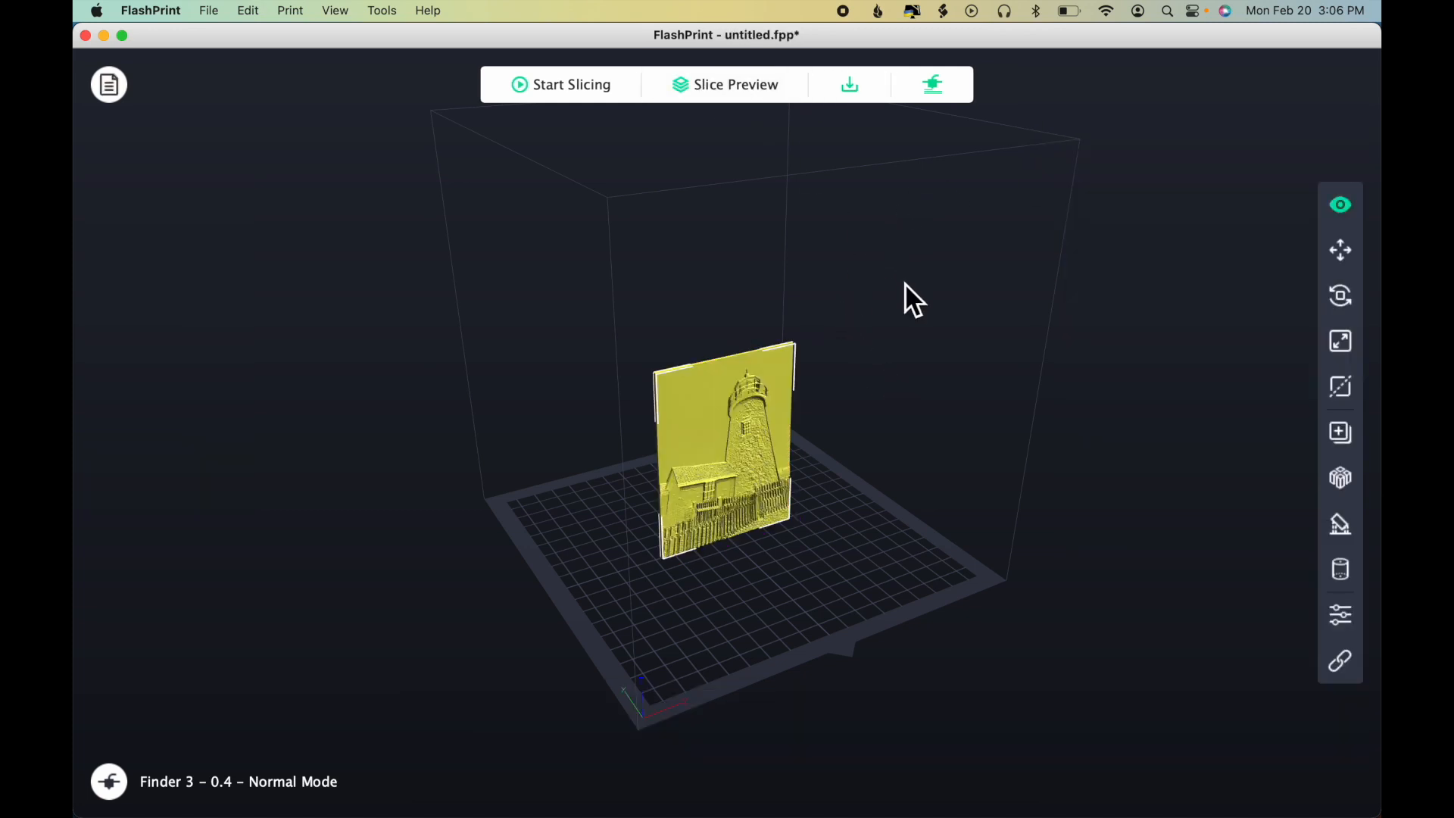
# Examine the upright model's Y thickness and Z height in the scale dimensions.
pyautogui.click(1342, 343)
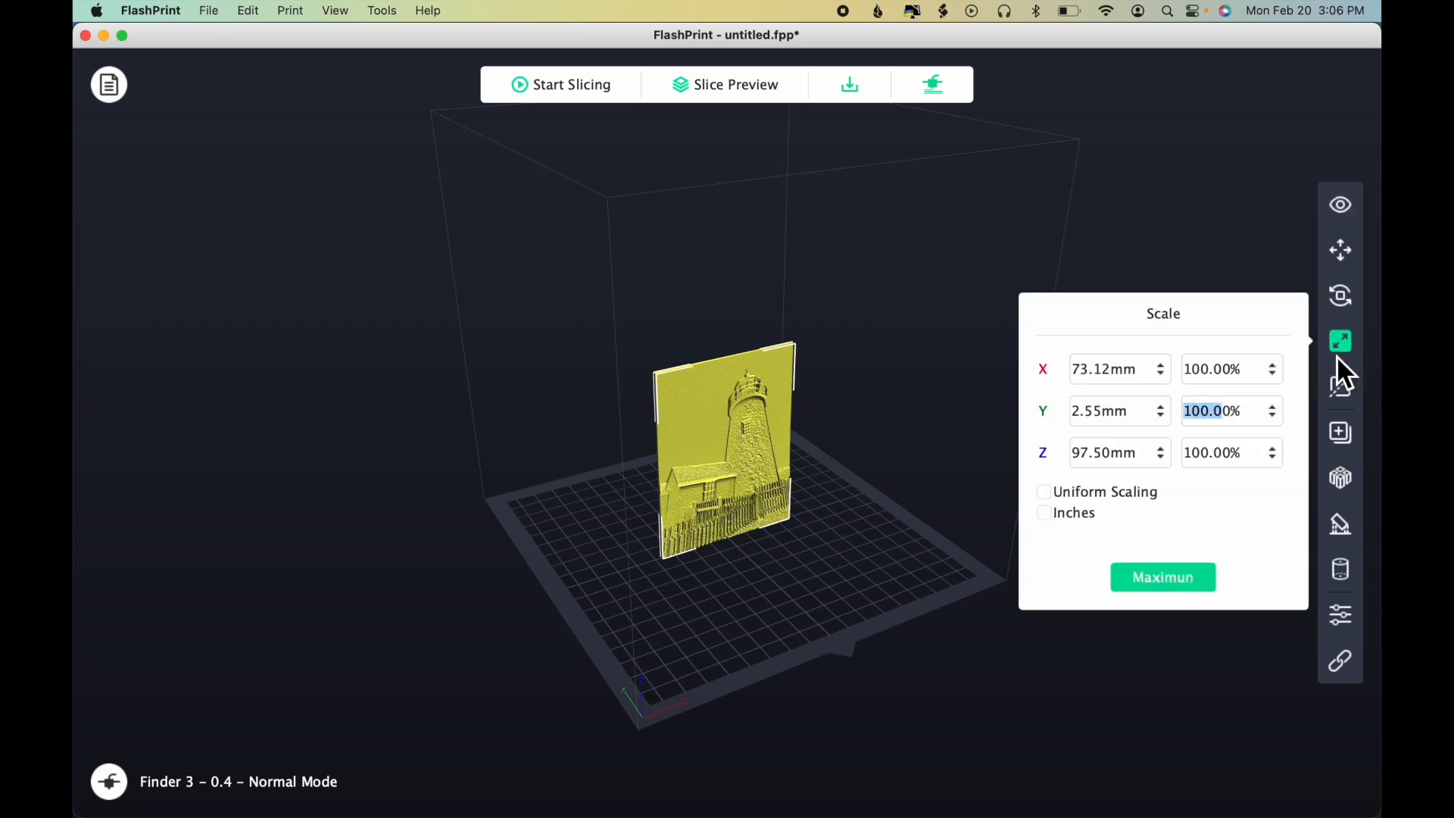
pyautogui.click(1079, 421)
pyautogui.moveTo(1103, 422); pyautogui.dragTo(1071, 424)
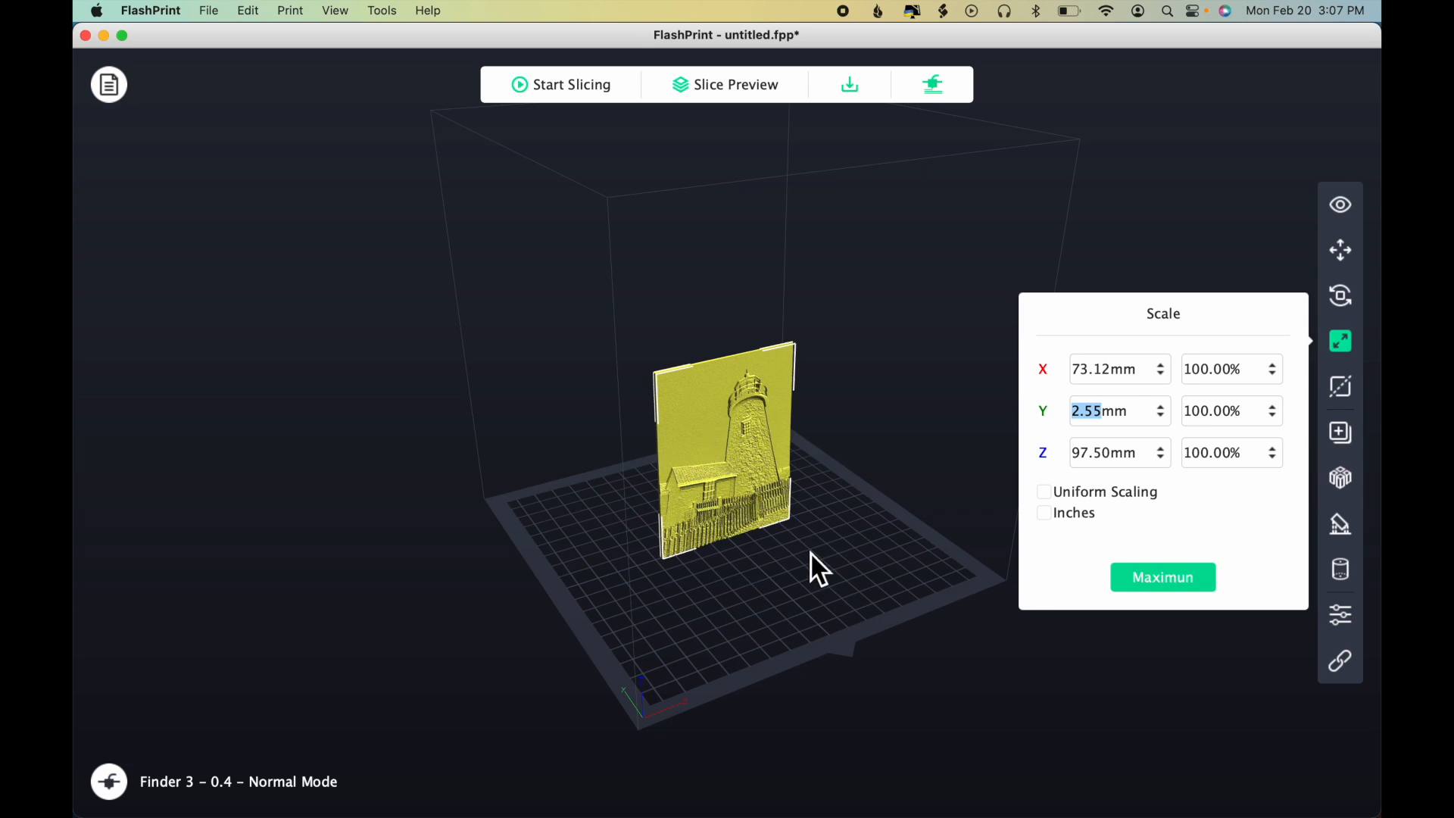
pyautogui.doubleClick(1107, 415)
pyautogui.click(1098, 467)
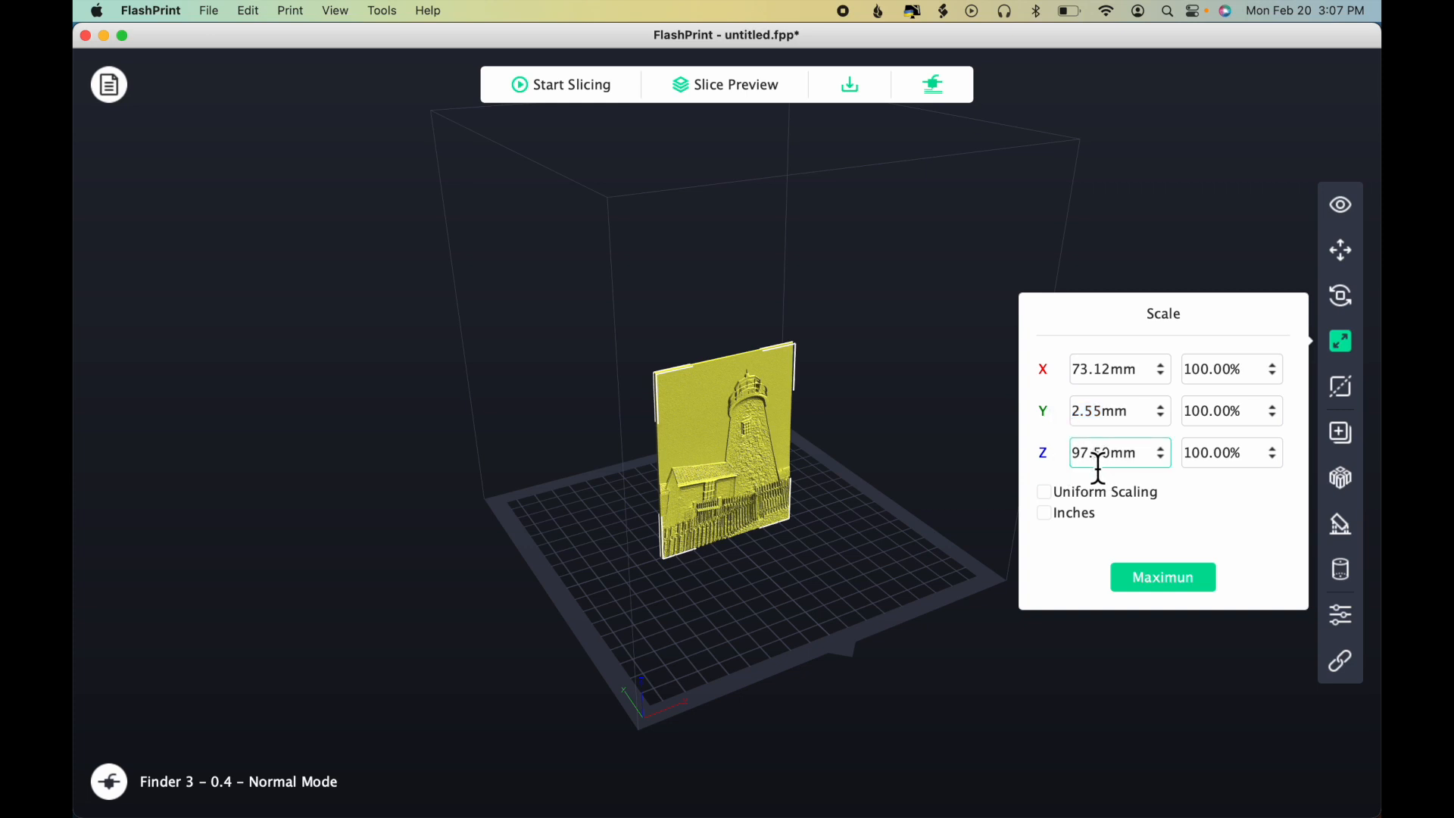